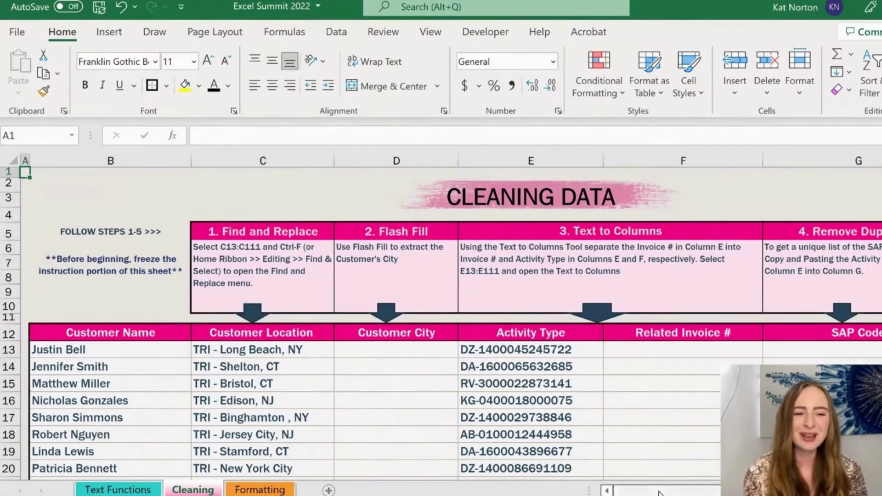
Look through the customer records down to about row 45 on the Cleaning sheet and return to its beginning
drag(651, 490, 618, 490)
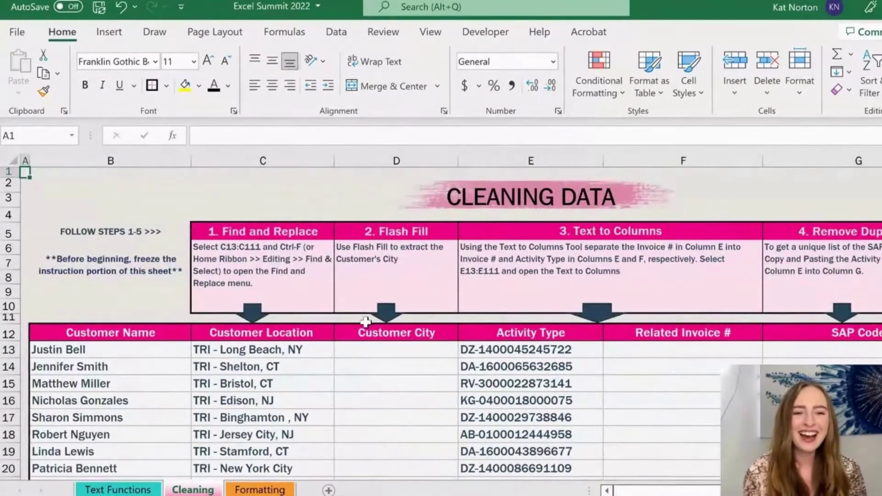
scroll(355, 331, down, 1)
scroll(355, 332, down, 4)
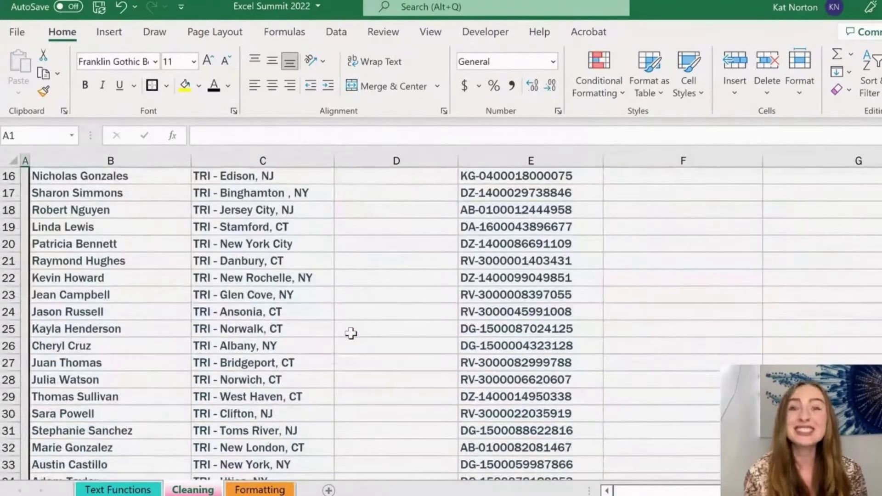
scroll(344, 332, down, 3)
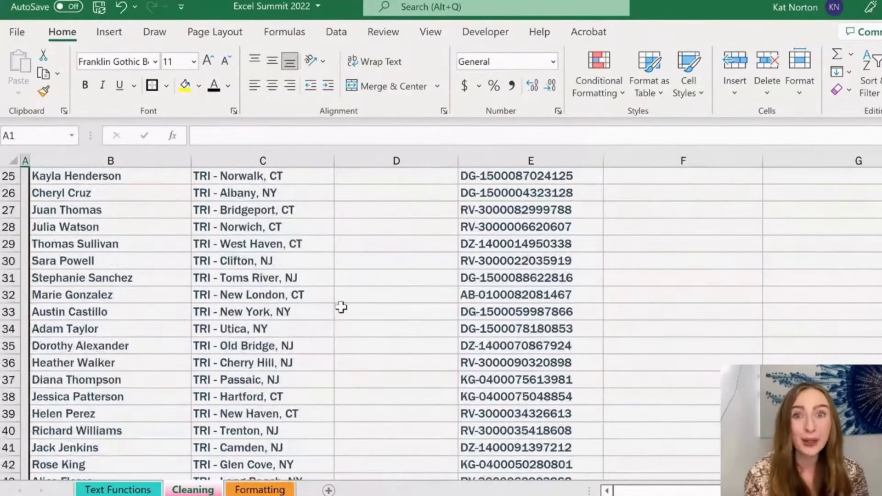
scroll(321, 294, down, 1)
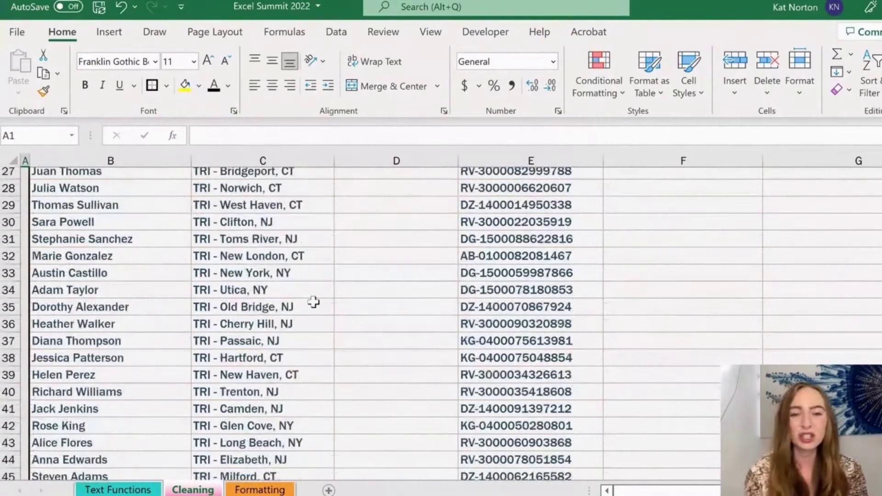
key(ctrl+Home)
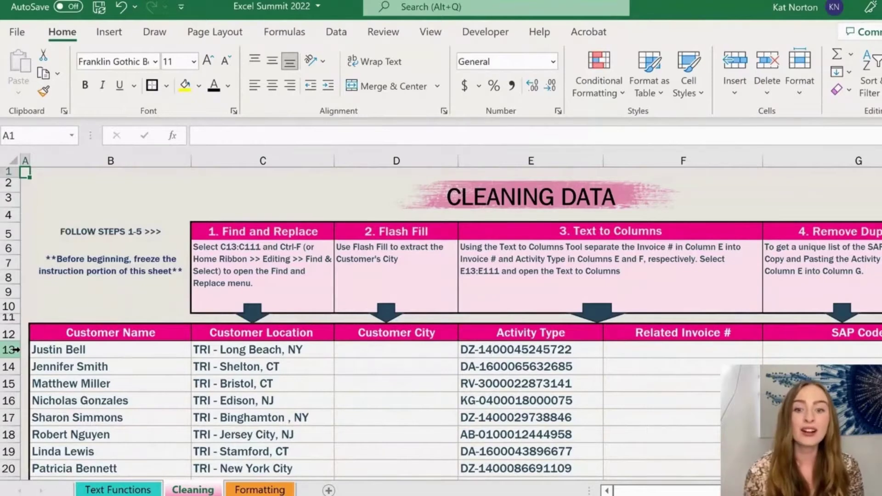
Freeze the panes above row 13 and check that the instructions and header row stay in view over the records
click(15, 350)
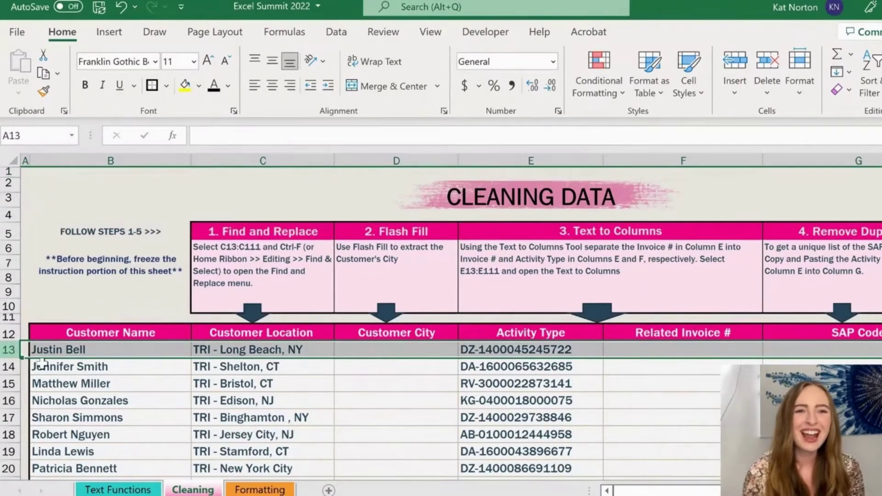
click(428, 40)
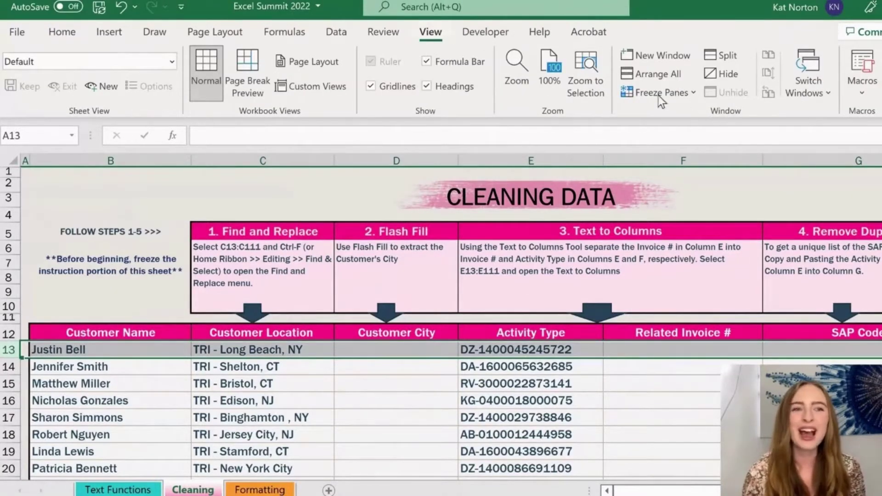
click(694, 88)
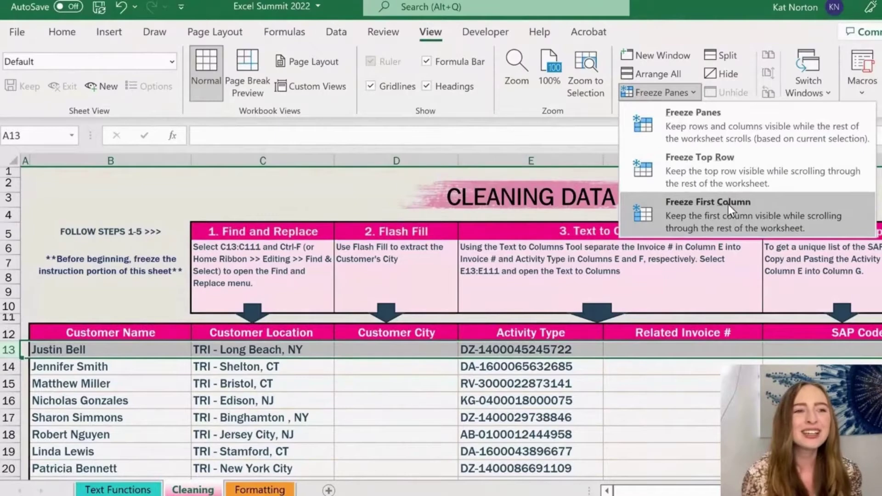
click(703, 139)
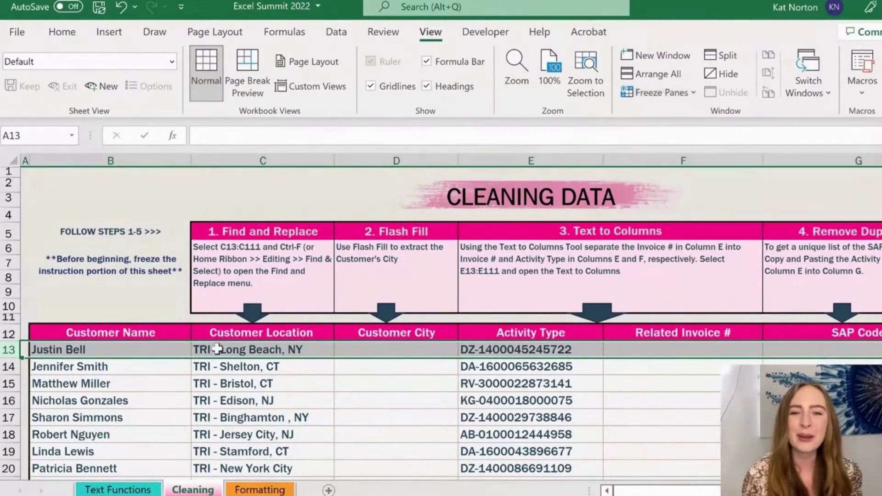
click(274, 418)
scroll(275, 418, down, 4)
scroll(274, 418, down, 9)
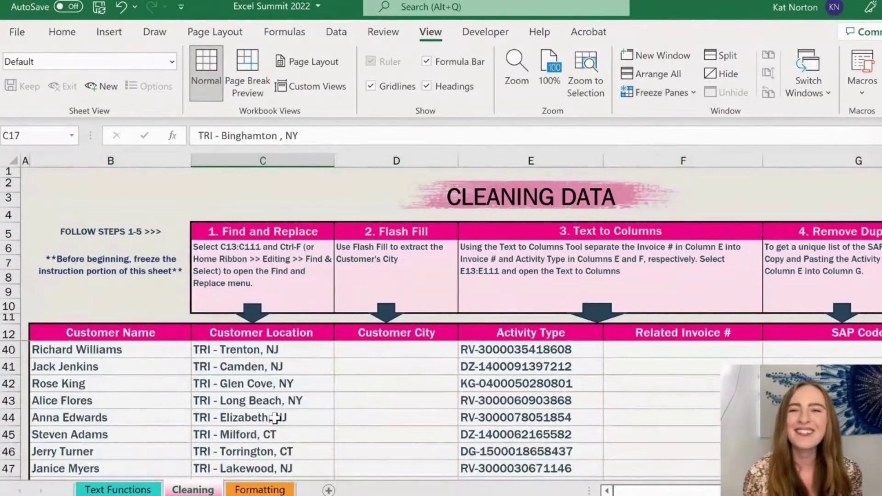
scroll(275, 418, up, 13)
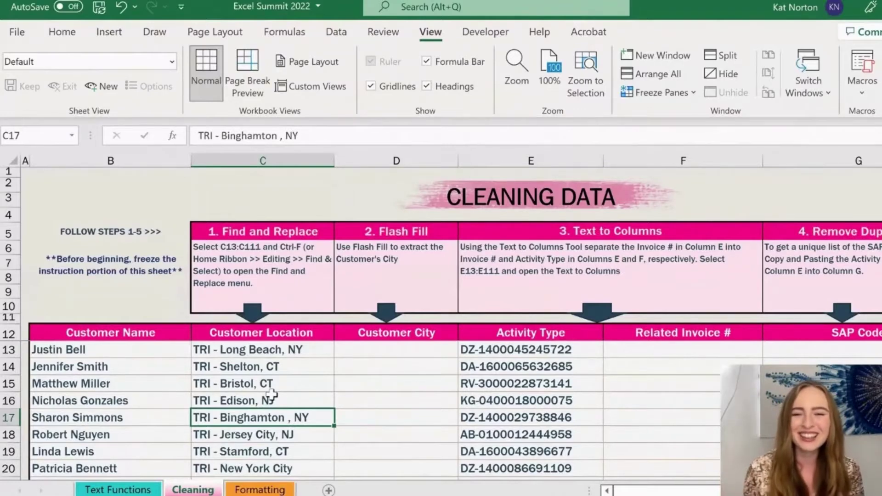
Examine the headings from Customer Name to Activity Type and the Customer Location entries down to row 40
click(183, 336)
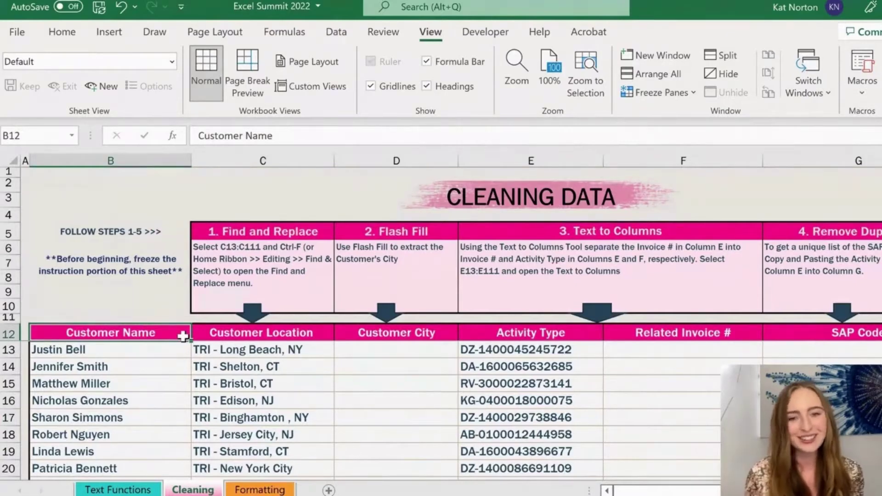
key(Right)
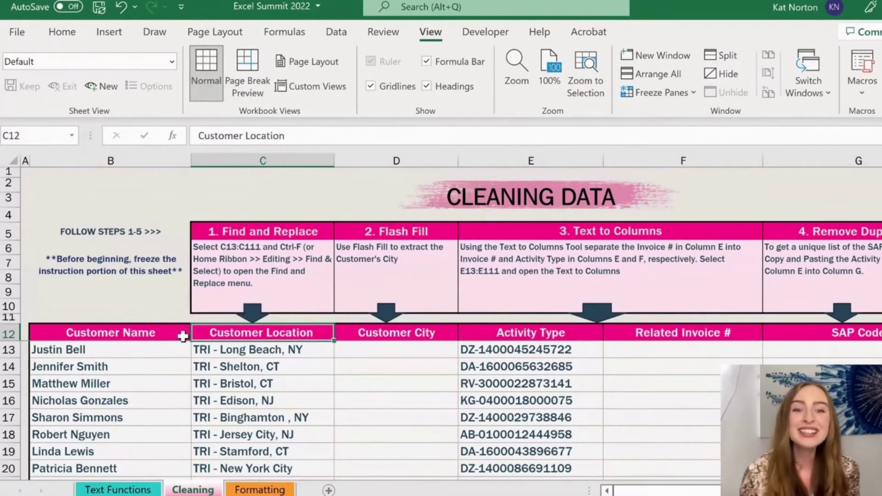
key(Down)
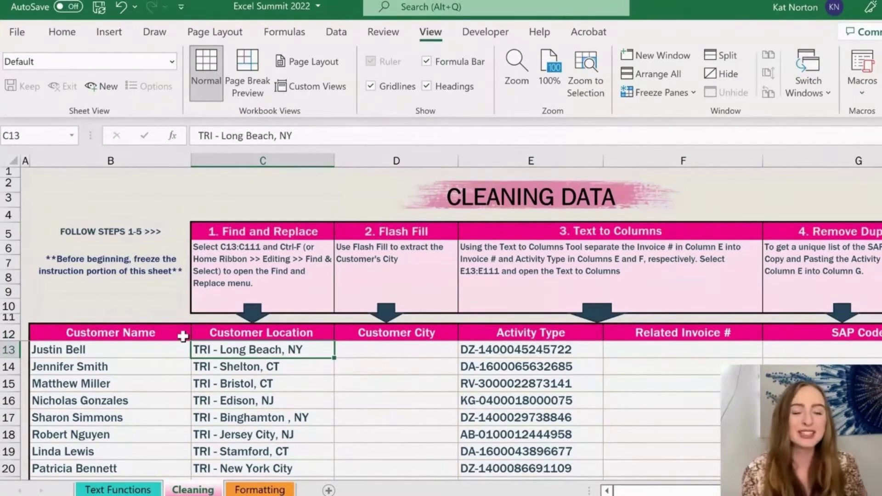
key(Right)
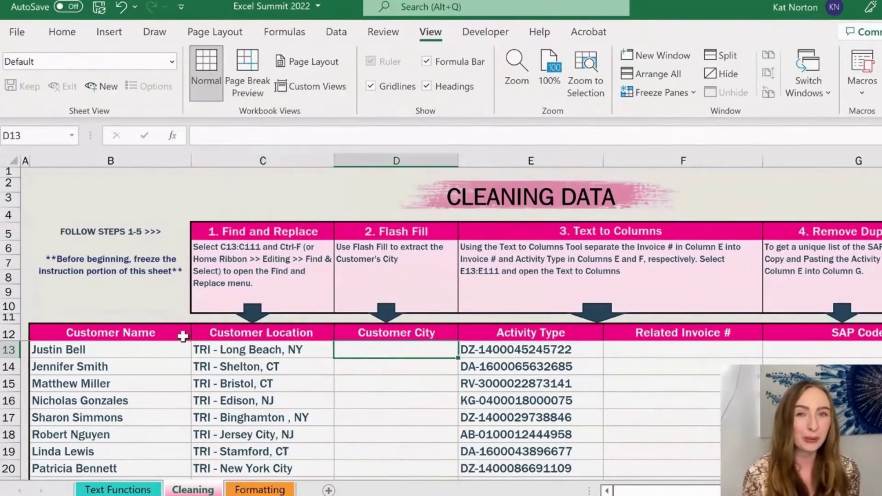
key(Right)
key(Up)
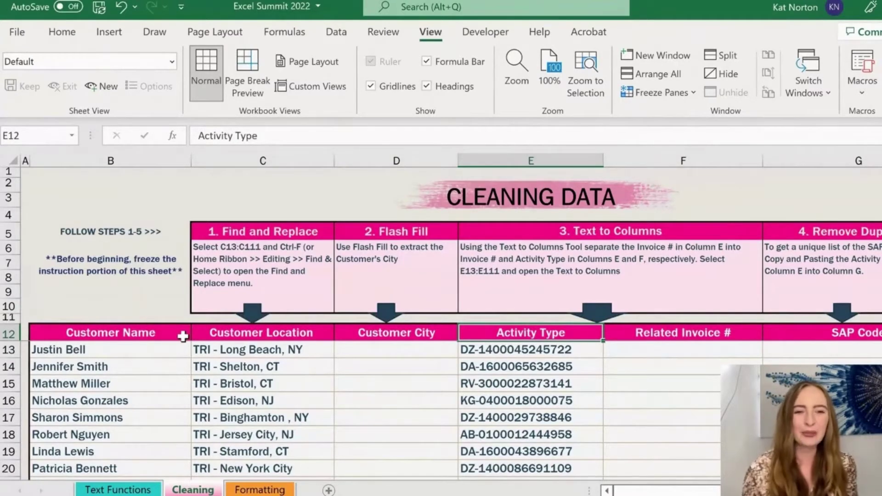
key(Left)
key(Left)
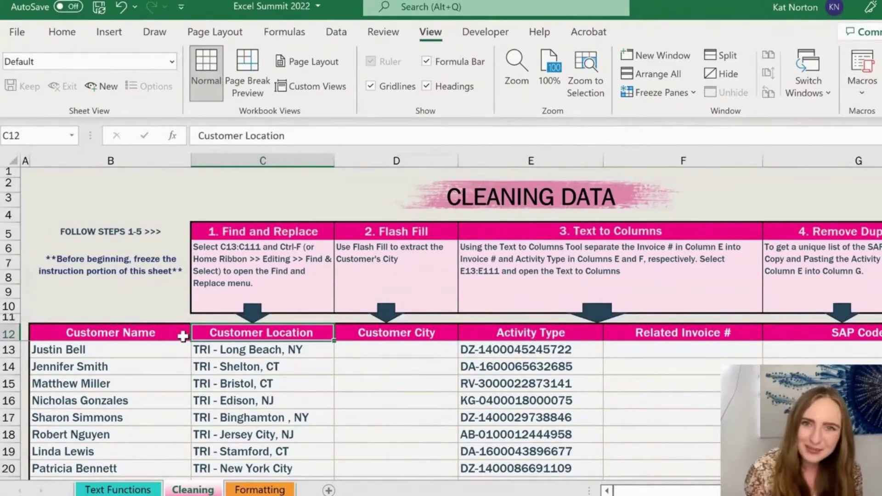
key(Down)
key(Down)
key(Down)
key(Down)
key(Down)
key(Down)
key(Down)
key(Down)
key(Down)
key(Down)
key(Down)
key(Down)
key(Down)
key(Down)
key(Down)
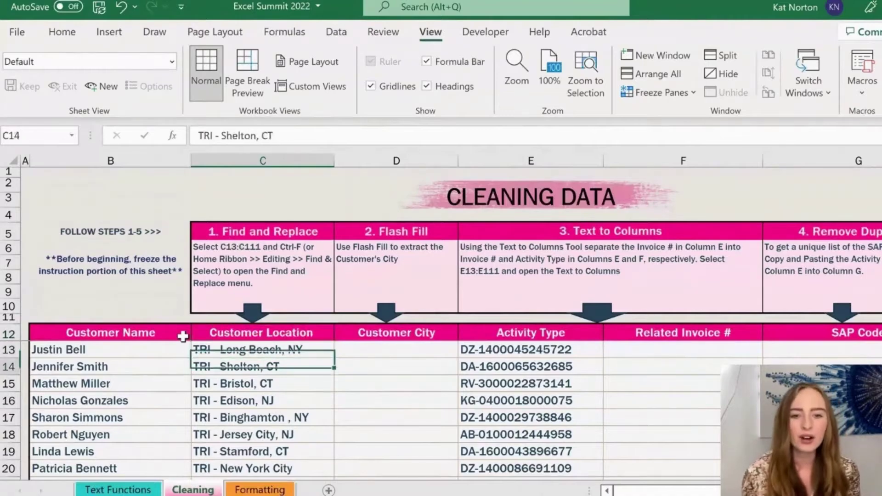
key(Down)
key(Down)
key(Down)
key(Down)
key(Down)
key(Down)
key(Down)
key(Down)
key(Down)
key(Down)
key(Down)
key(Down)
key(Down)
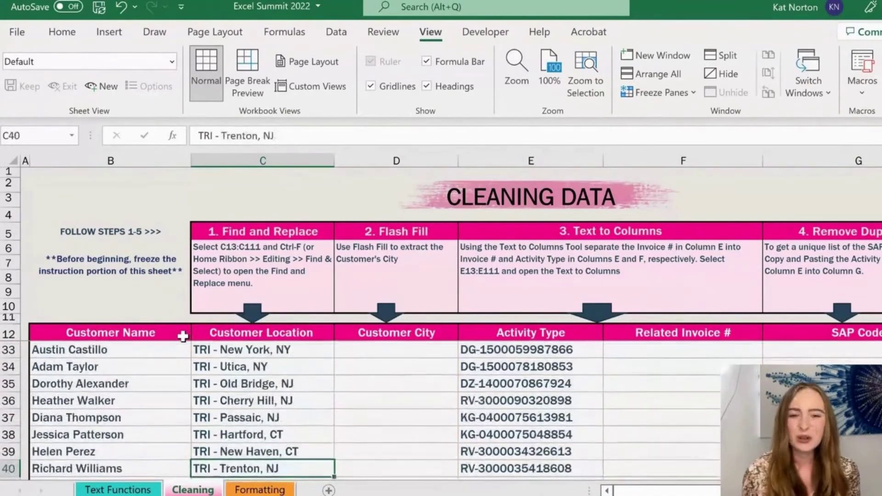
Replace every "TRI - " prefix in the Customer Location range C13:C111 with nothing
key(ctrl+Up)
key(Down)
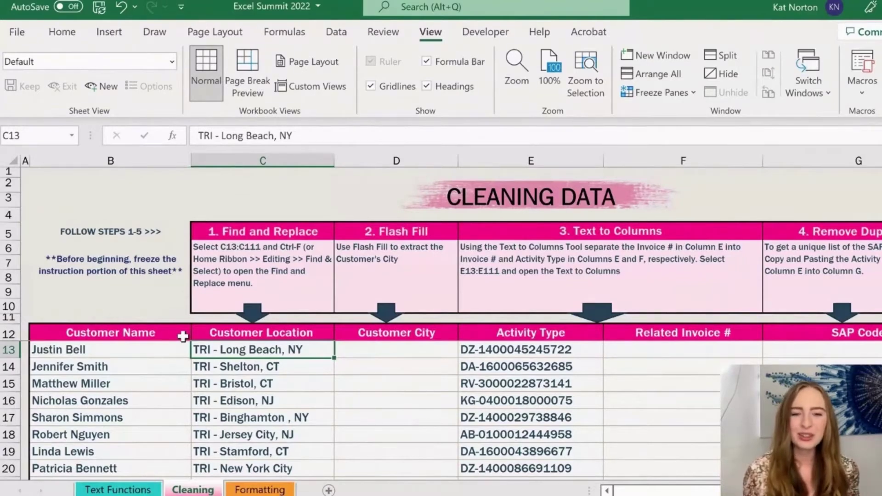
key(ctrl+shift+Down)
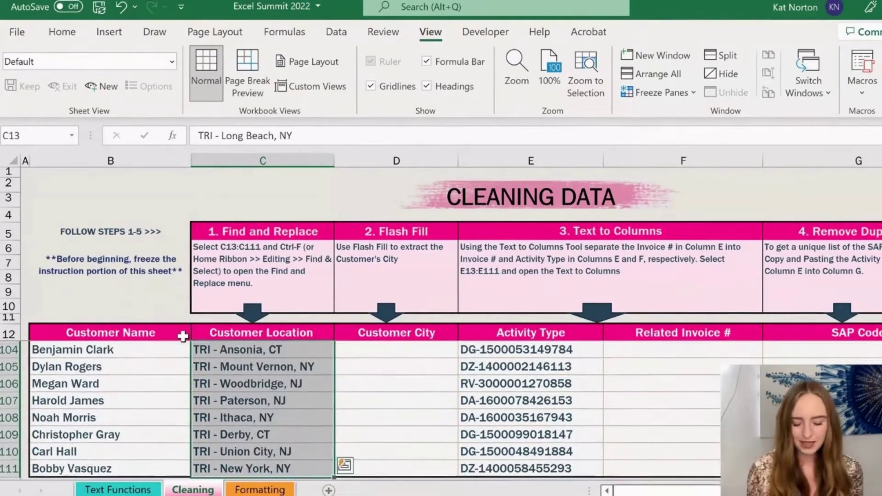
key(ctrl+f)
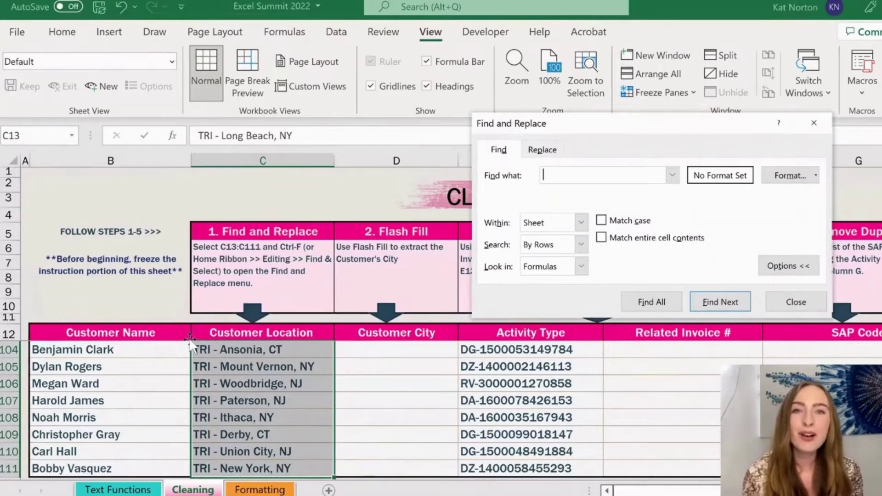
click(542, 150)
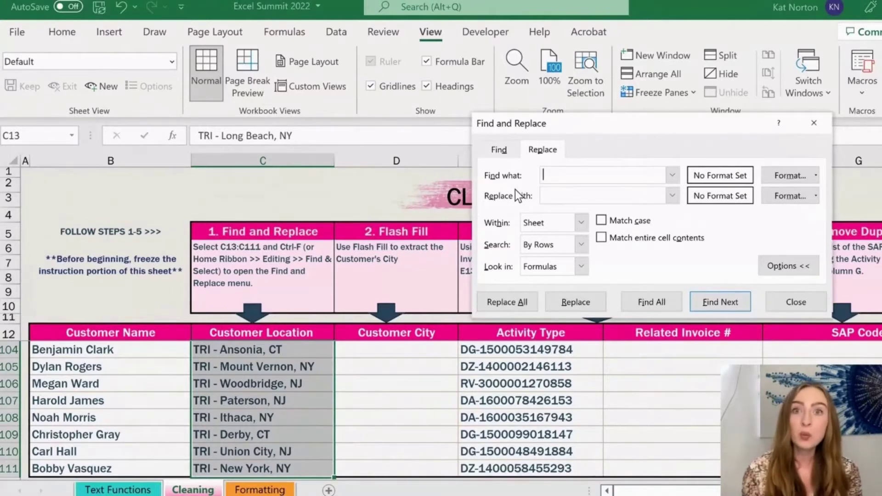
text(TRI )
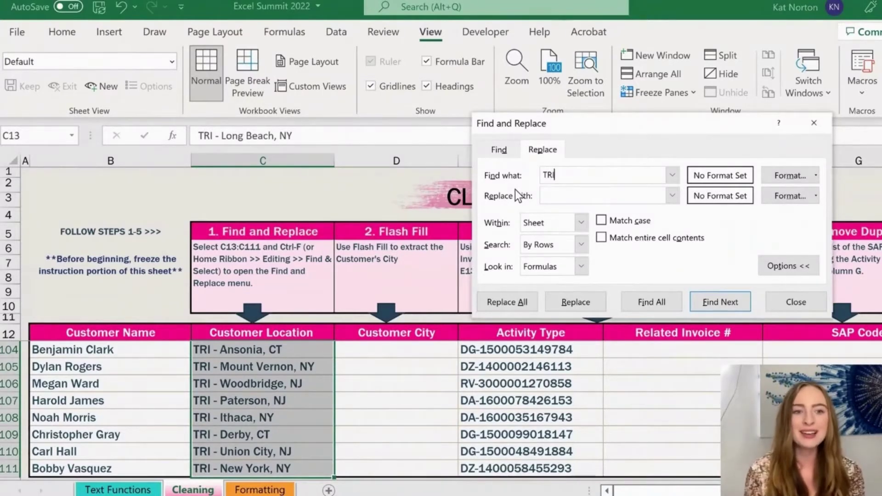
text(-)
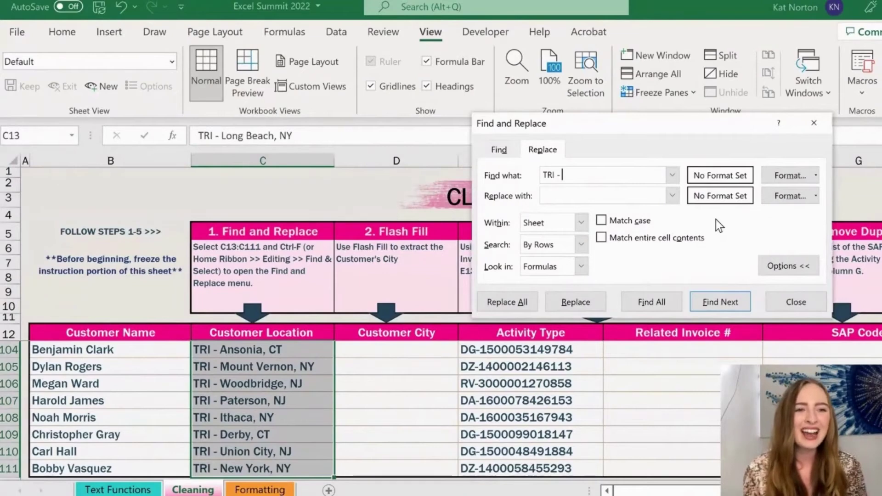
click(498, 305)
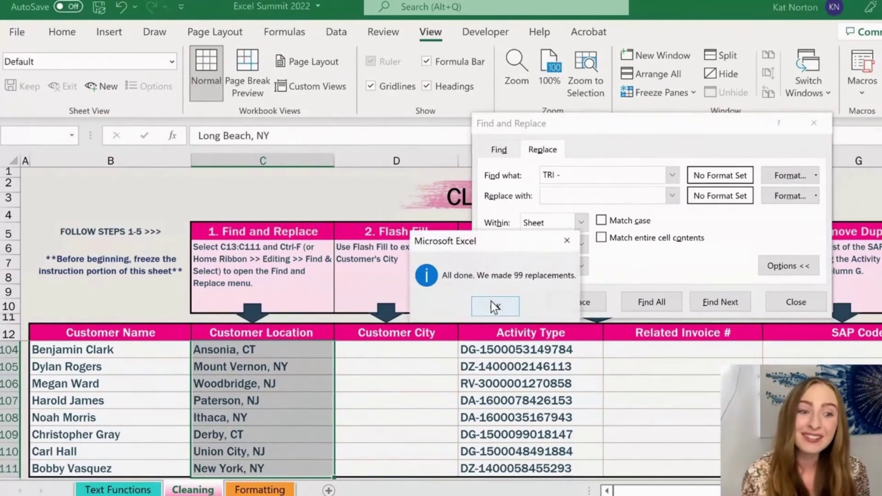
click(495, 306)
click(796, 302)
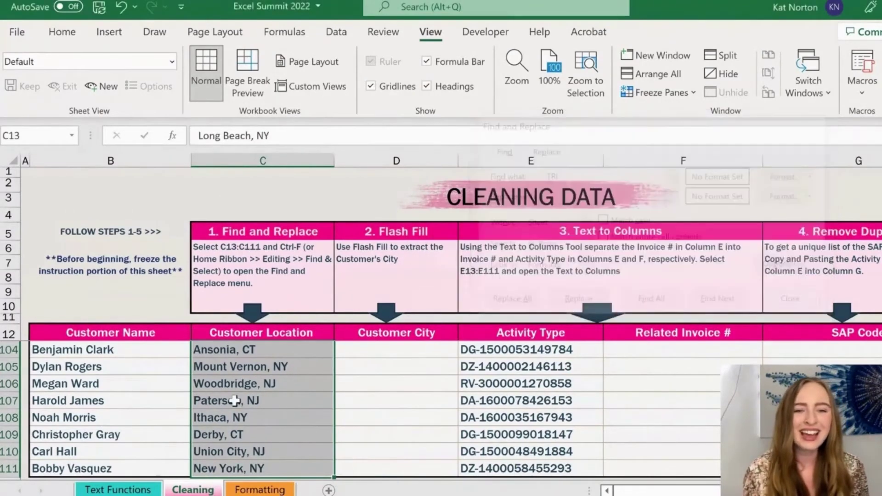
Enter Long Beach in D13 and Shelton in D14, accepting the Flash Fill suggestions for the rest of the Customer City column
click(244, 394)
scroll(243, 391, down, 3)
scroll(242, 391, up, 11)
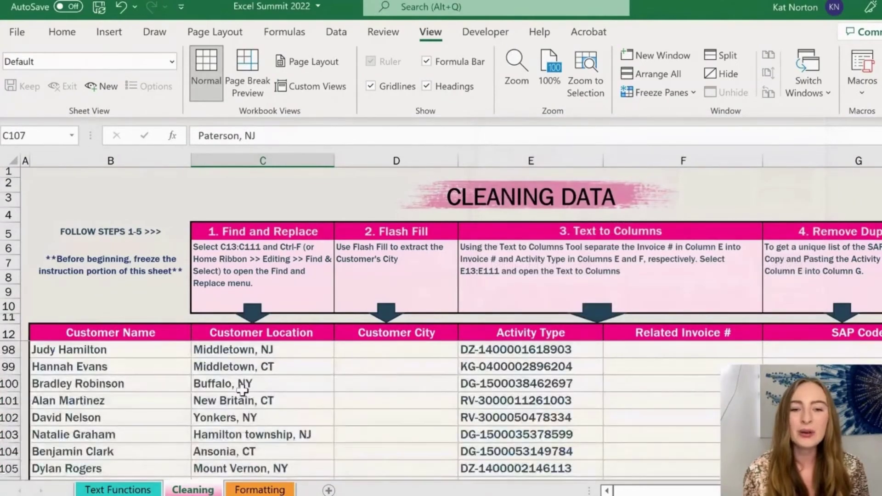
scroll(242, 389, up, 20)
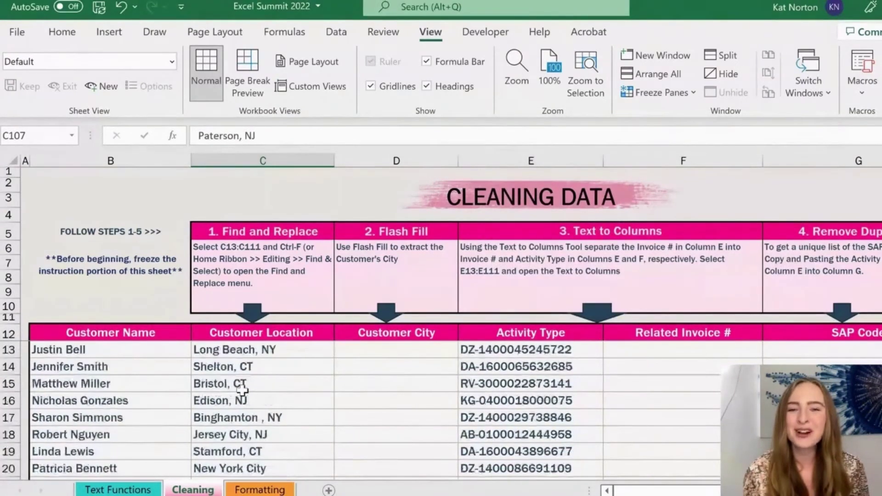
click(386, 349)
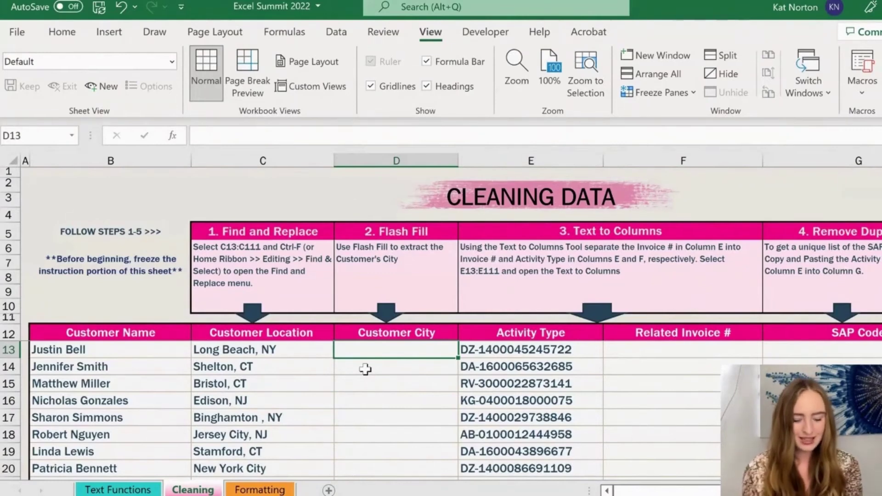
text(Long Be)
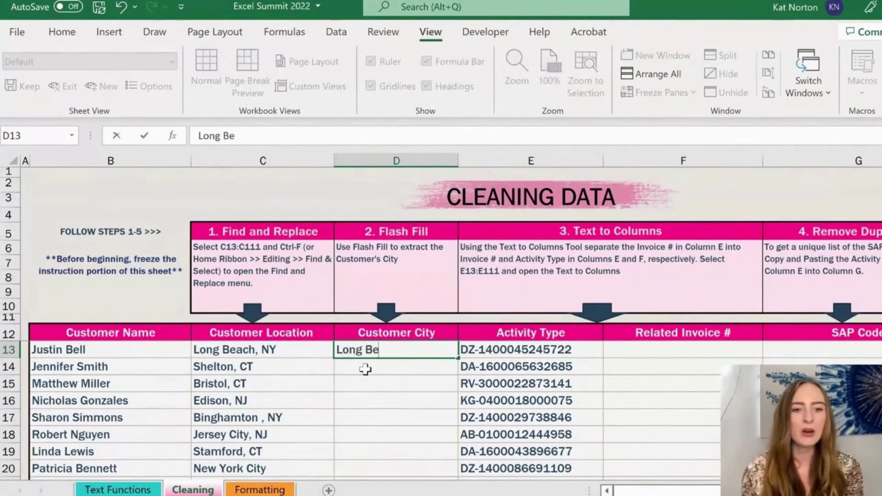
text(ach)
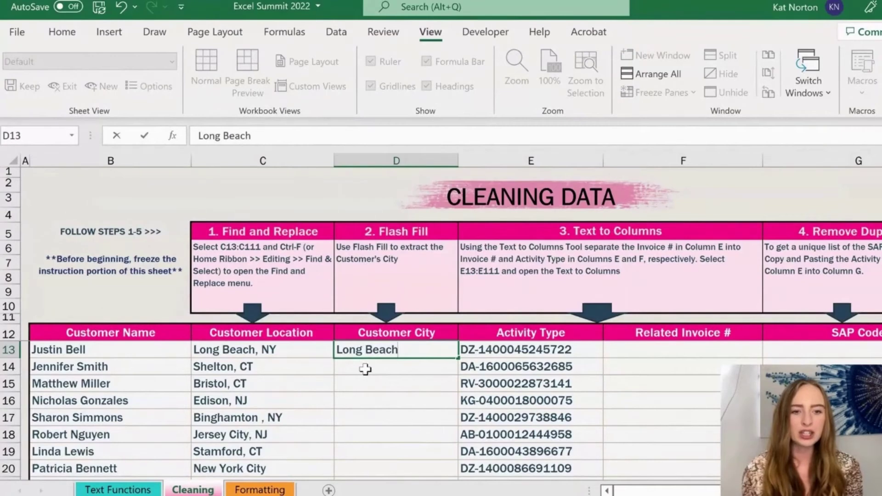
key(Return)
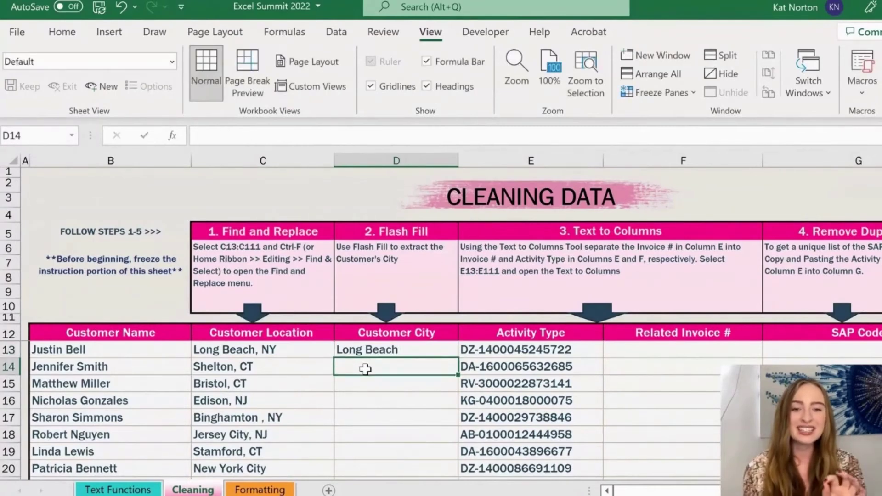
text(Shelton)
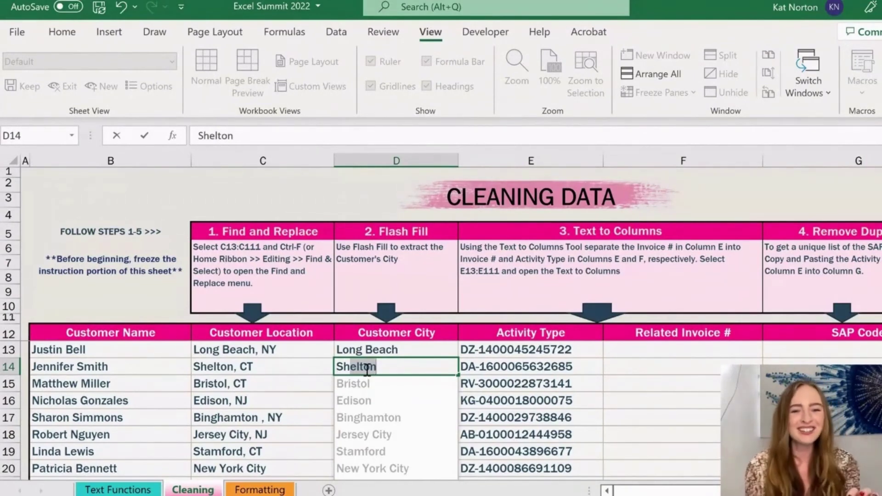
key(Return)
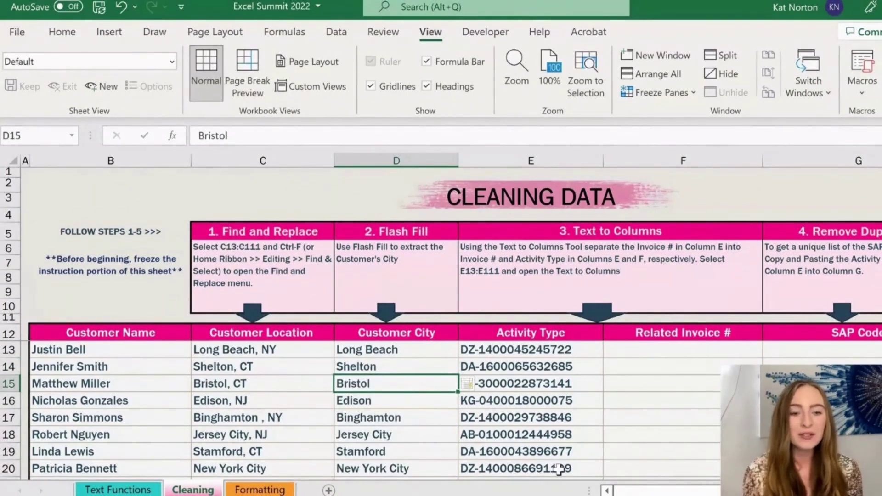
Check the filled Customer City entries against the locations, and bring up the data tools with cell D13 selected
scroll(412, 424, down, 7)
scroll(417, 418, down, 10)
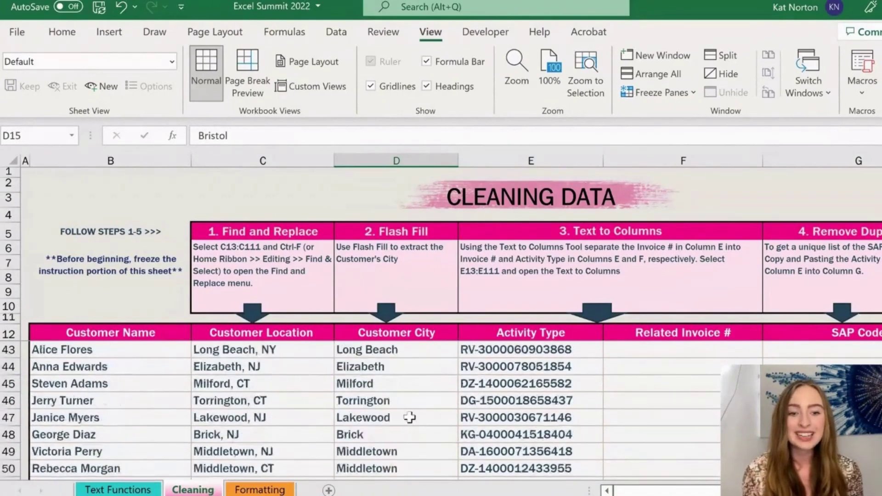
scroll(404, 417, up, 11)
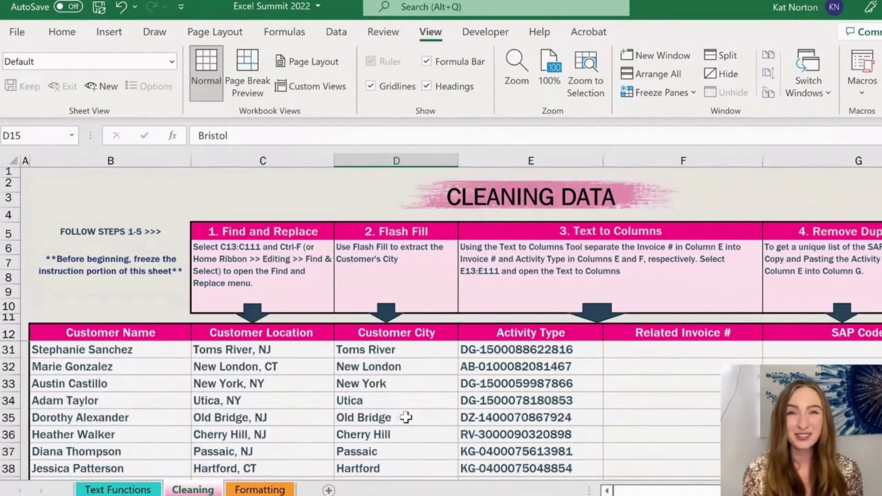
scroll(403, 418, up, 6)
click(387, 352)
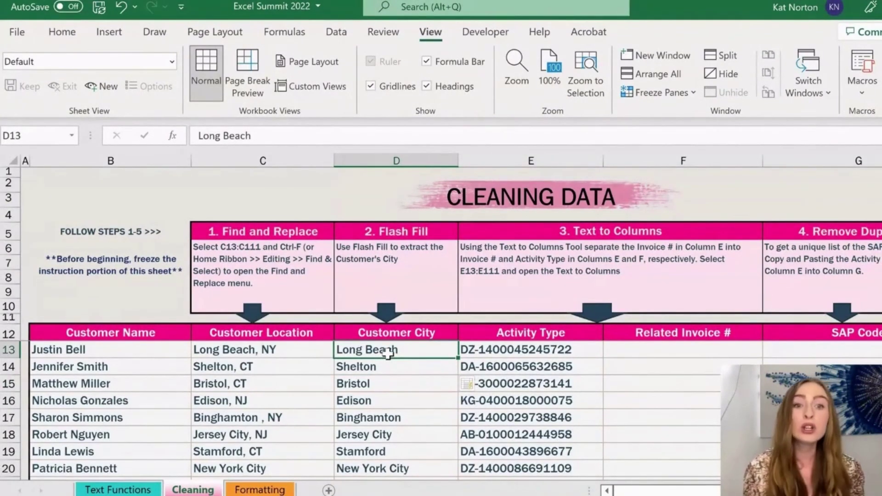
click(345, 31)
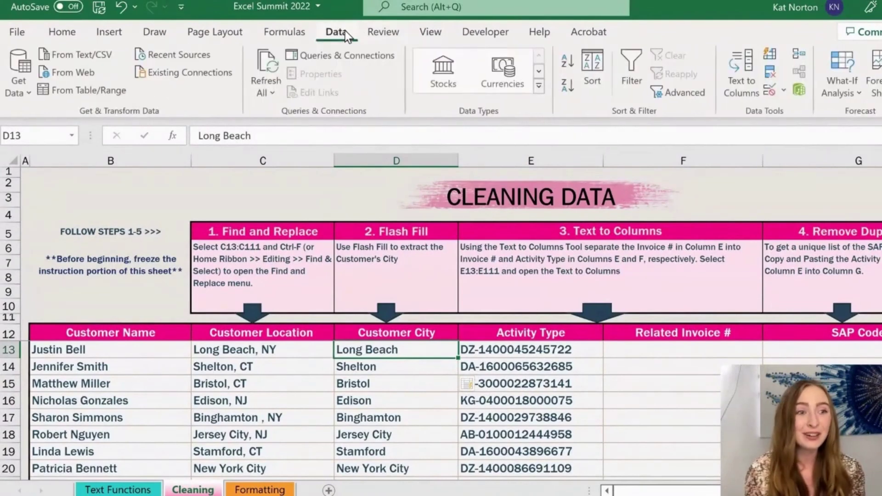